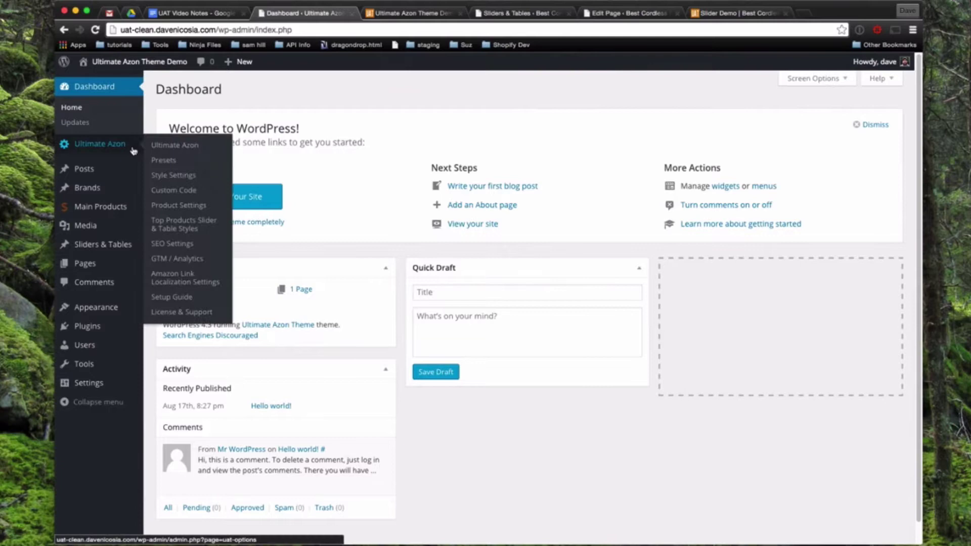
Open Ultimate Azon's Product Settings page from the WordPress admin sidebar.
{"action": "left_click", "coordinate": [180, 206]}
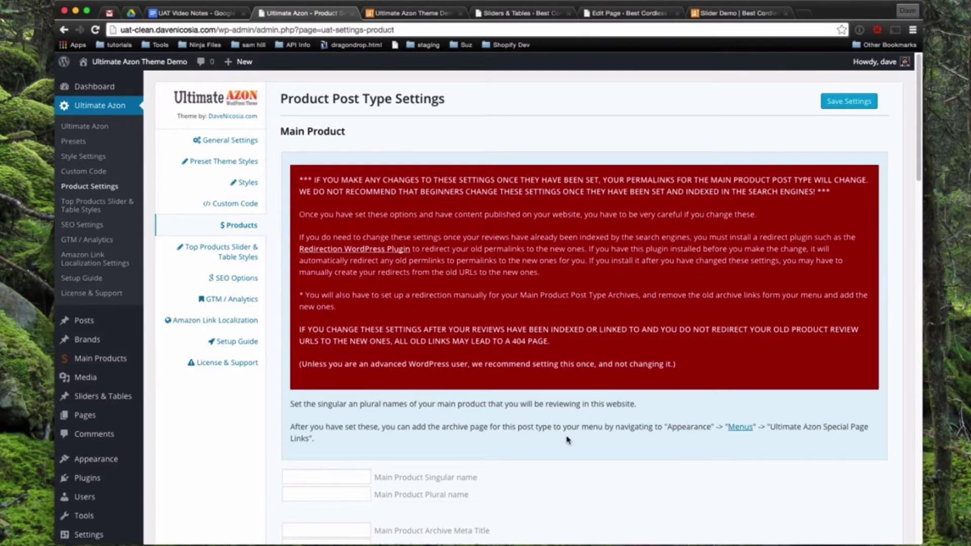
Scroll down to the empty Main Product singular and plural name fields.
{"action": "scroll", "coordinate": [567, 440], "scroll_direction": "down", "scroll_amount": 3}
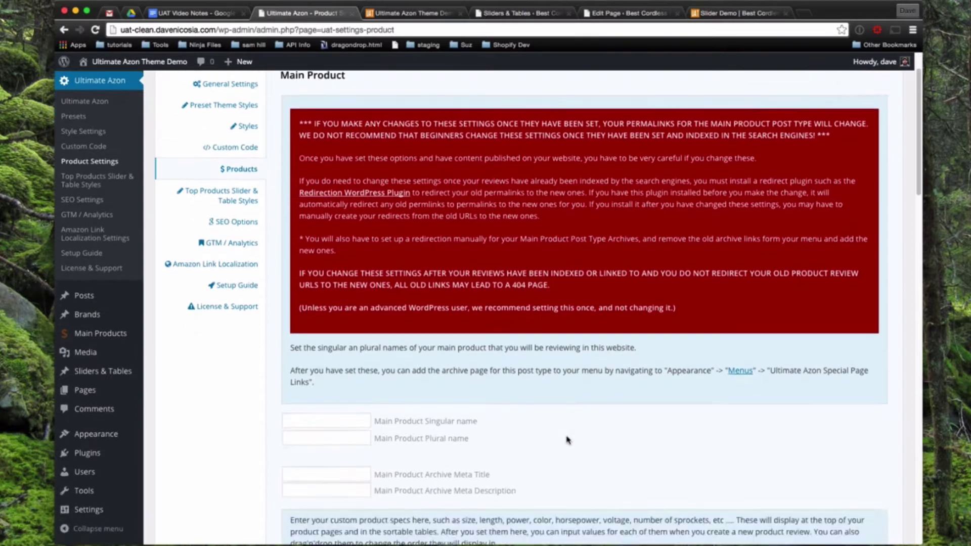
{"action": "scroll", "coordinate": [567, 440], "scroll_direction": "down", "scroll_amount": 2}
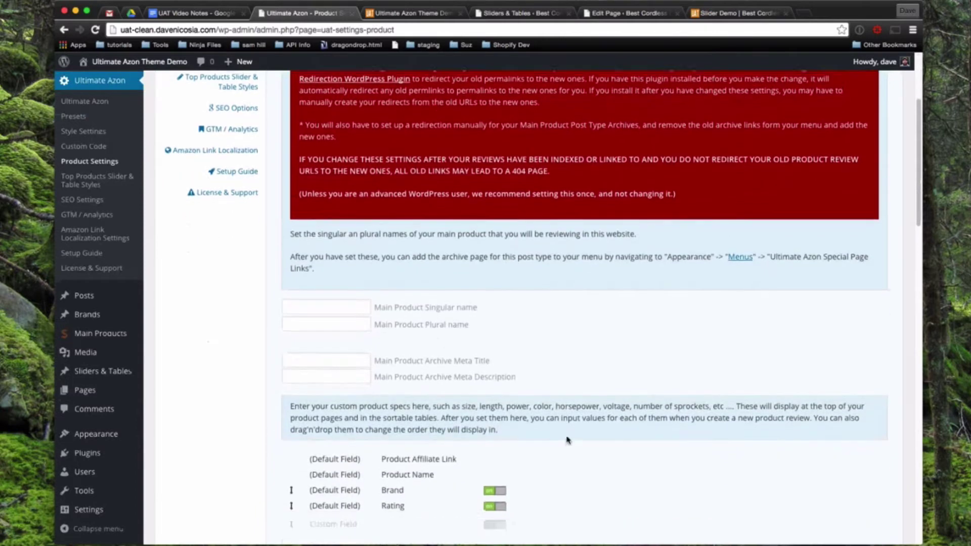
{"action": "mouse_move", "coordinate": [121, 340]}
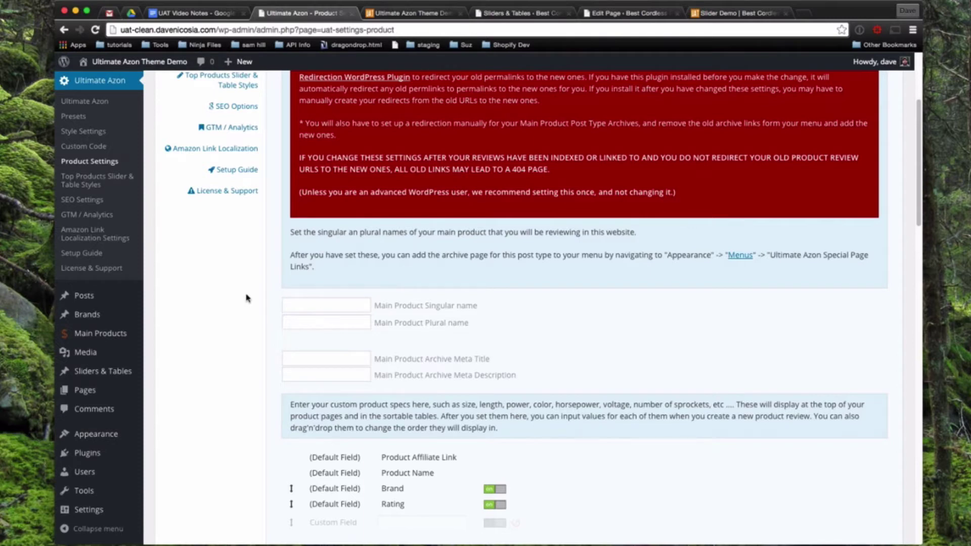
Enter 'Cordless Drill' as the singular name and 'Cordless Drills' as the plural name.
{"action": "left_click", "coordinate": [312, 305]}
{"action": "type", "text": "Cordles"}
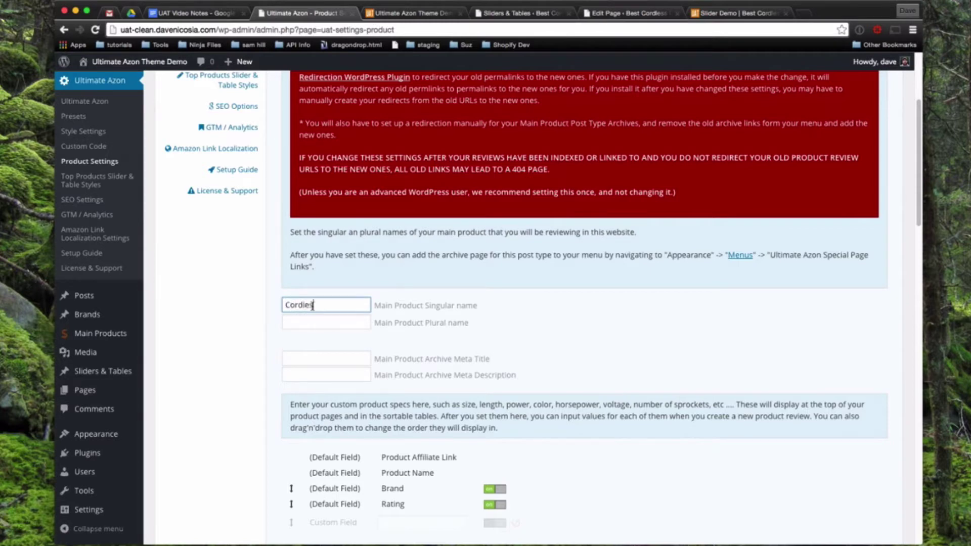
{"action": "type", "text": "s Drill"}
{"action": "left_click", "coordinate": [305, 322]}
{"action": "type", "text": "Co"}
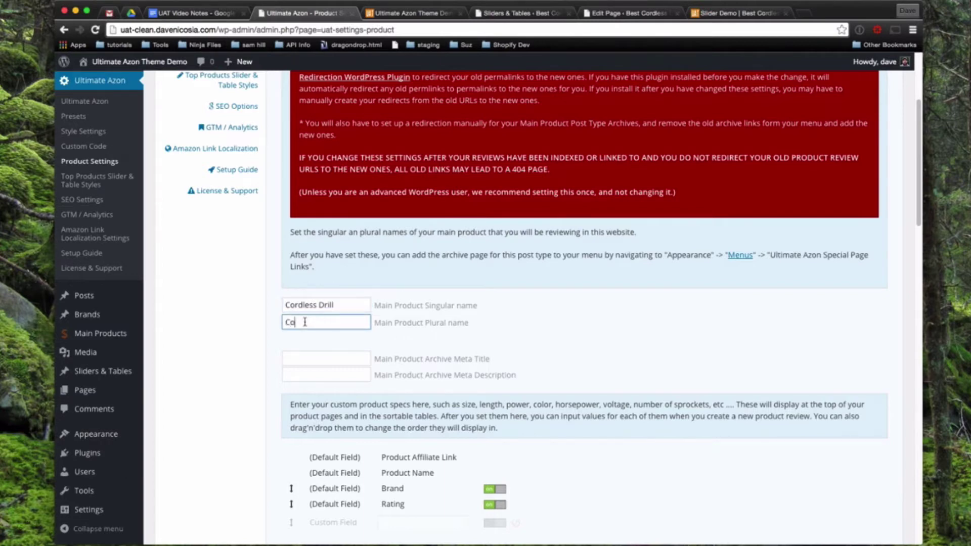
{"action": "type", "text": "rdless Drills"}
{"action": "left_click", "coordinate": [549, 489]}
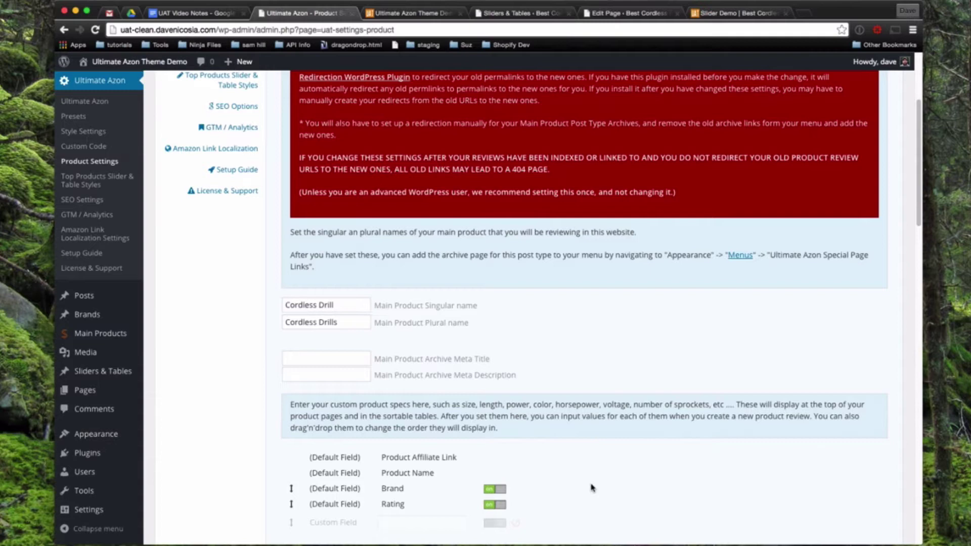
{"action": "scroll", "coordinate": [593, 488], "scroll_direction": "down", "scroll_amount": 5}
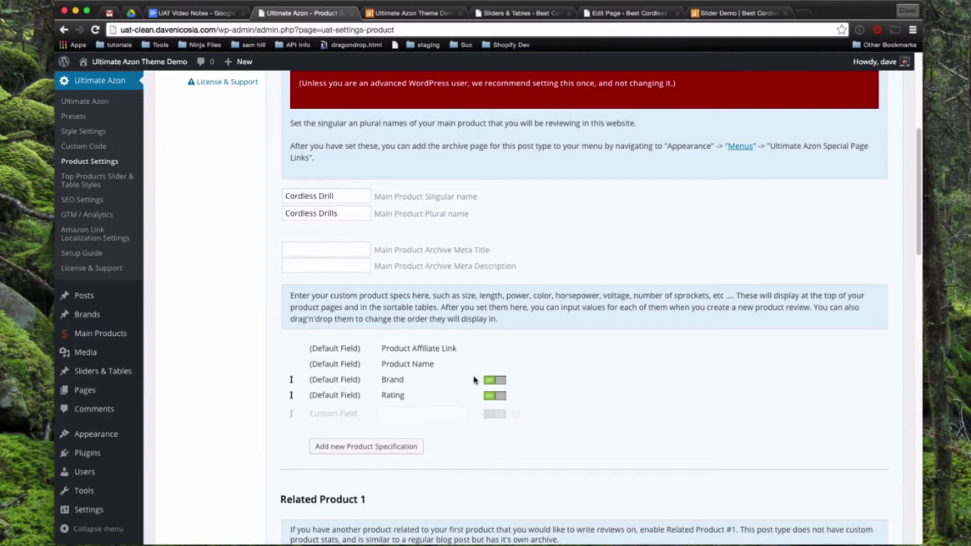
{"action": "left_click", "coordinate": [494, 384]}
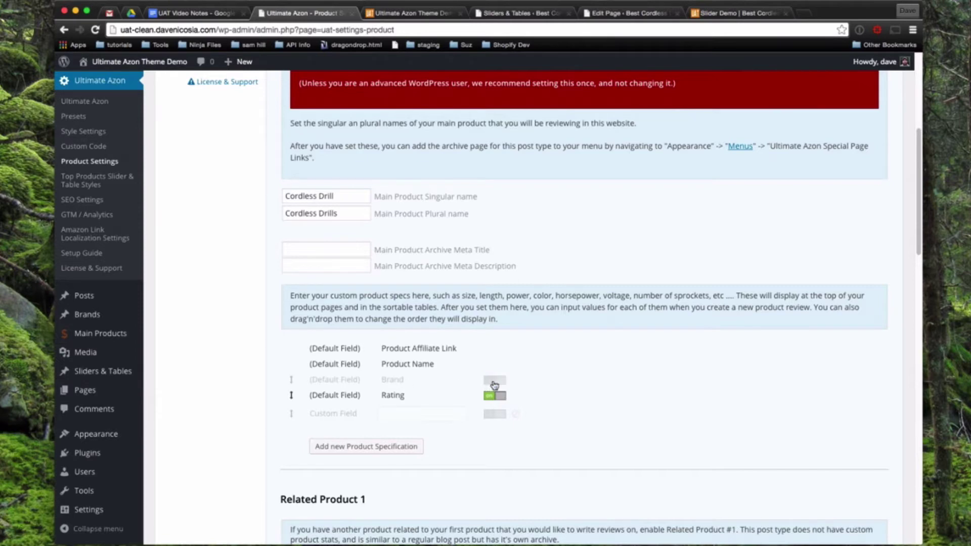
{"action": "left_click", "coordinate": [494, 384]}
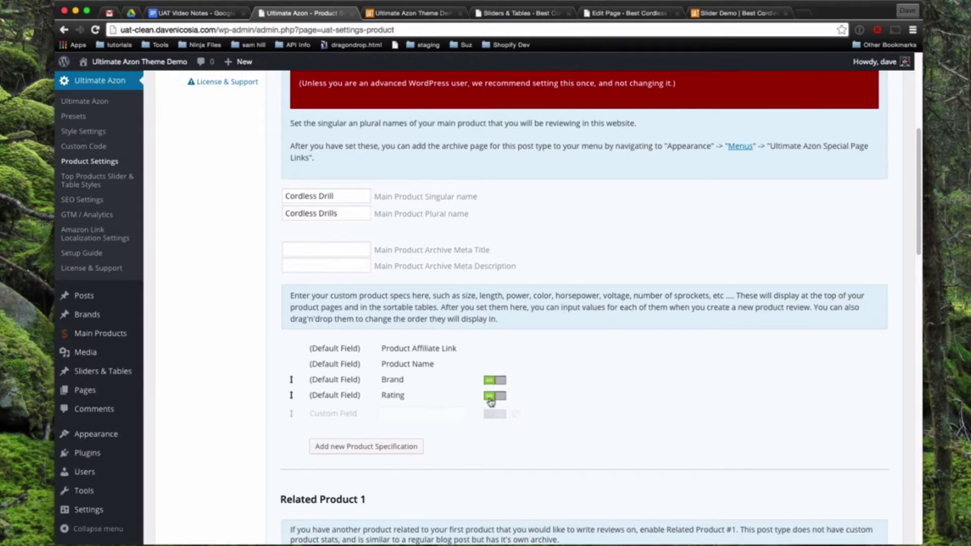
{"action": "left_click", "coordinate": [491, 398]}
{"action": "left_click", "coordinate": [490, 398]}
Add three custom product specs named Chuck Size, Speed and Color.
{"action": "left_click", "coordinate": [421, 414]}
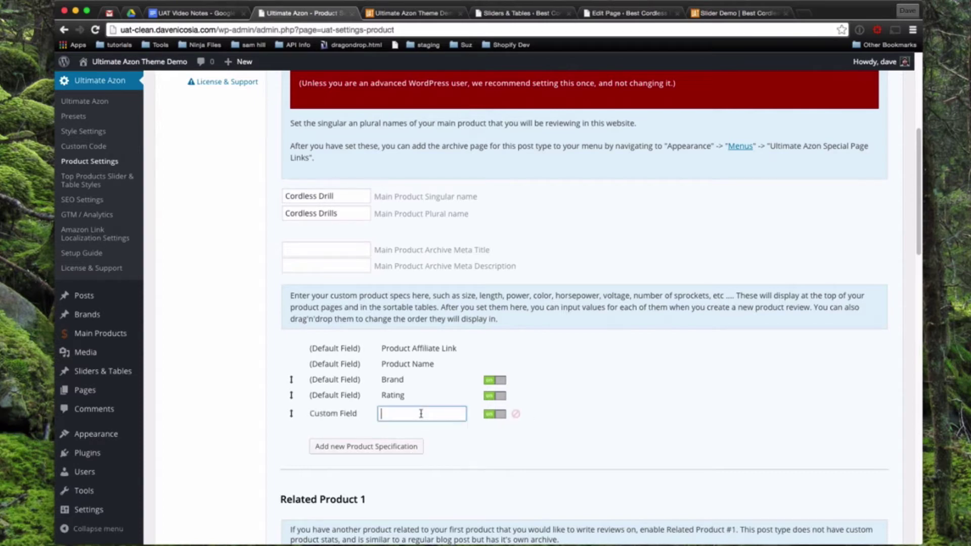
{"action": "type", "text": "Chuck Size"}
{"action": "left_click", "coordinate": [384, 447]}
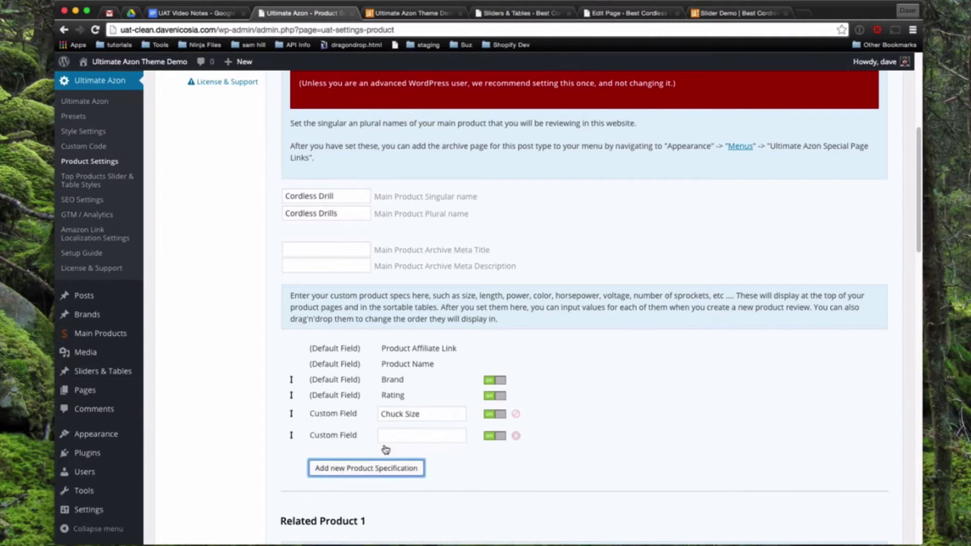
{"action": "left_click", "coordinate": [398, 433]}
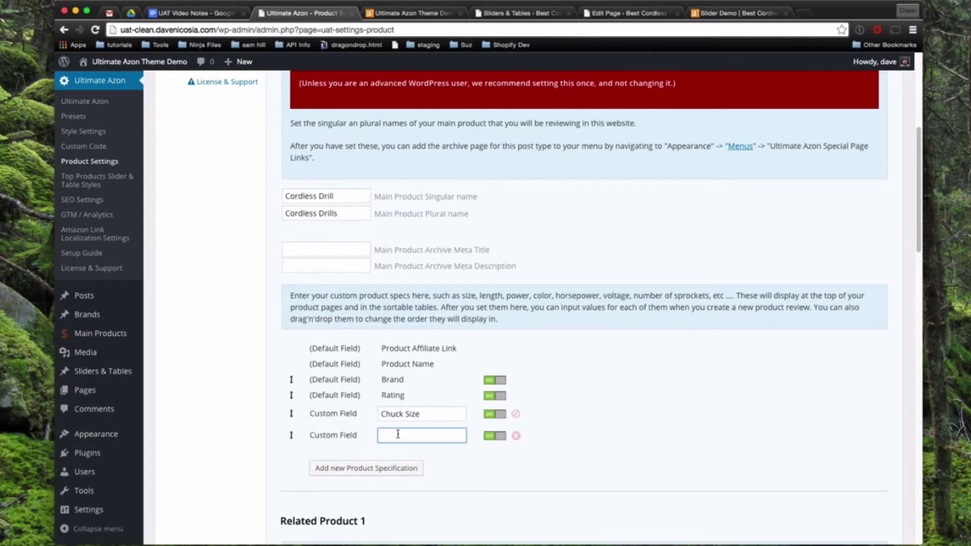
{"action": "type", "text": "Speed"}
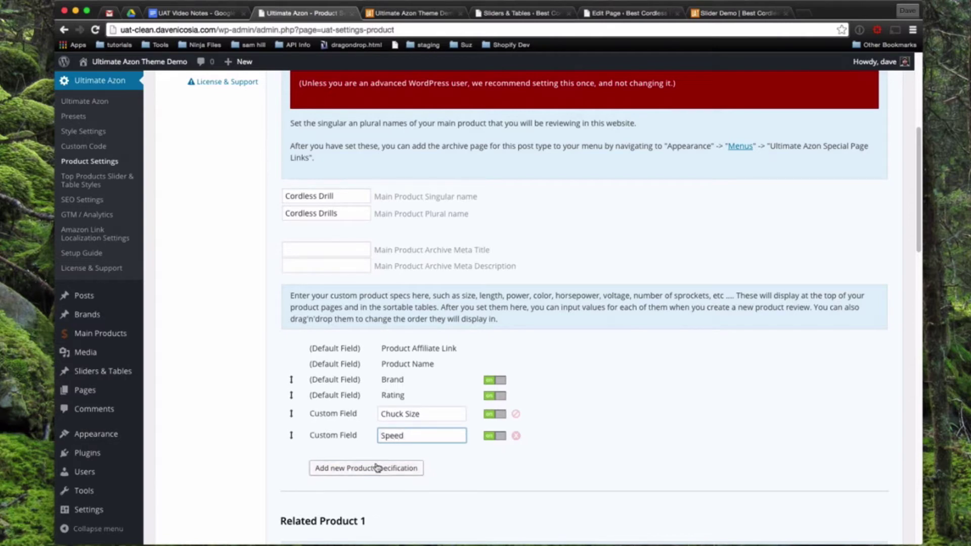
{"action": "left_click", "coordinate": [377, 467]}
{"action": "left_click", "coordinate": [398, 457]}
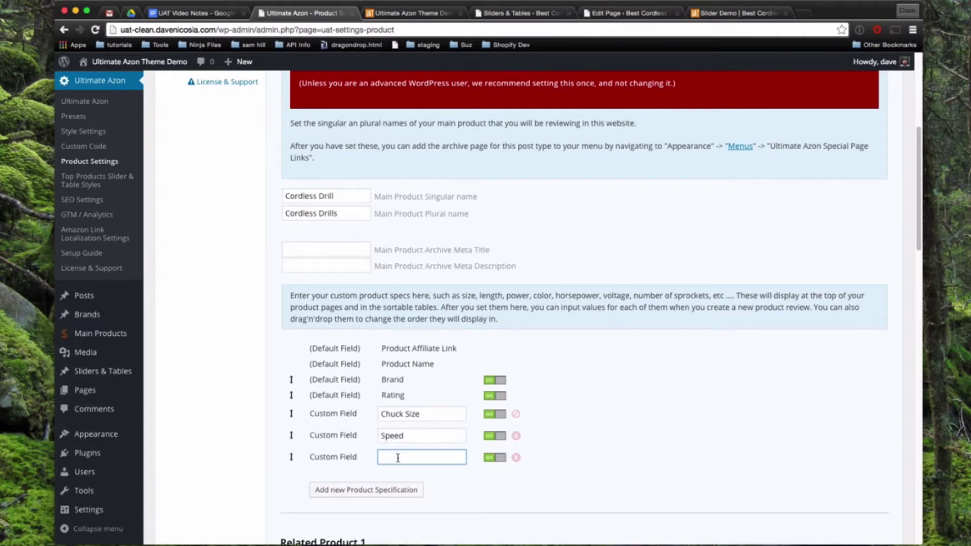
{"action": "type", "text": "Color"}
Move Color above Speed, and leave the Color spec switched on.
{"action": "left_click_drag", "start_coordinate": [291, 457], "coordinate": [291, 434]}
{"action": "scroll", "coordinate": [554, 474], "scroll_direction": "down", "scroll_amount": 2}
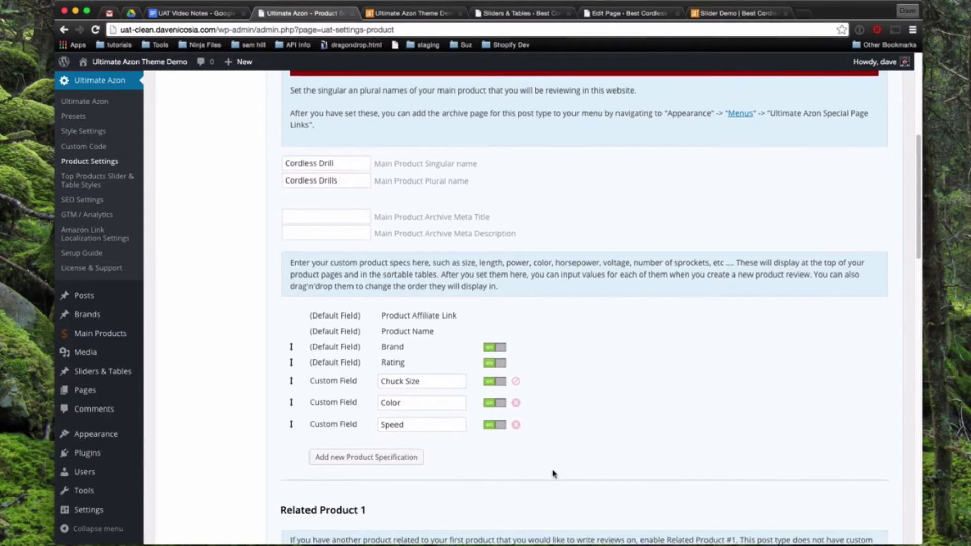
{"action": "left_click", "coordinate": [497, 404]}
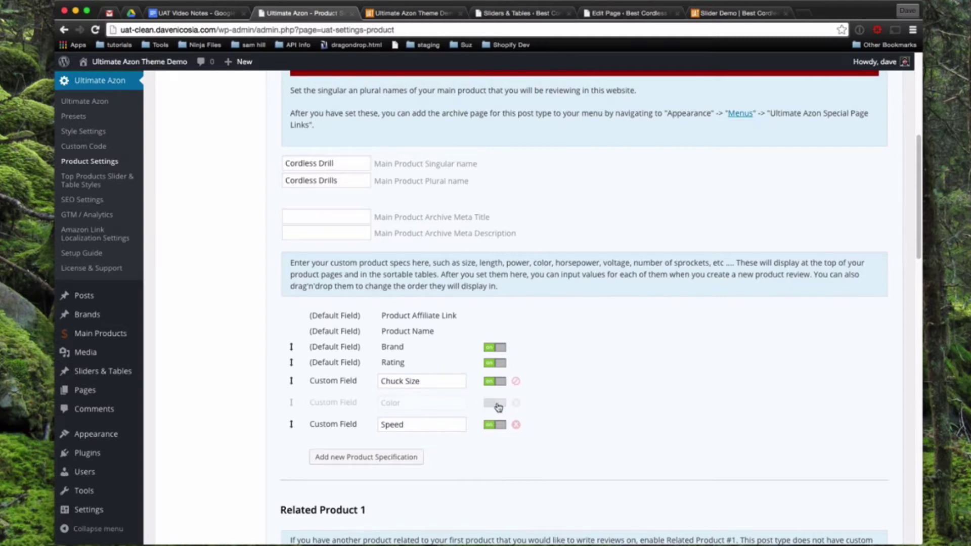
{"action": "left_click", "coordinate": [499, 404]}
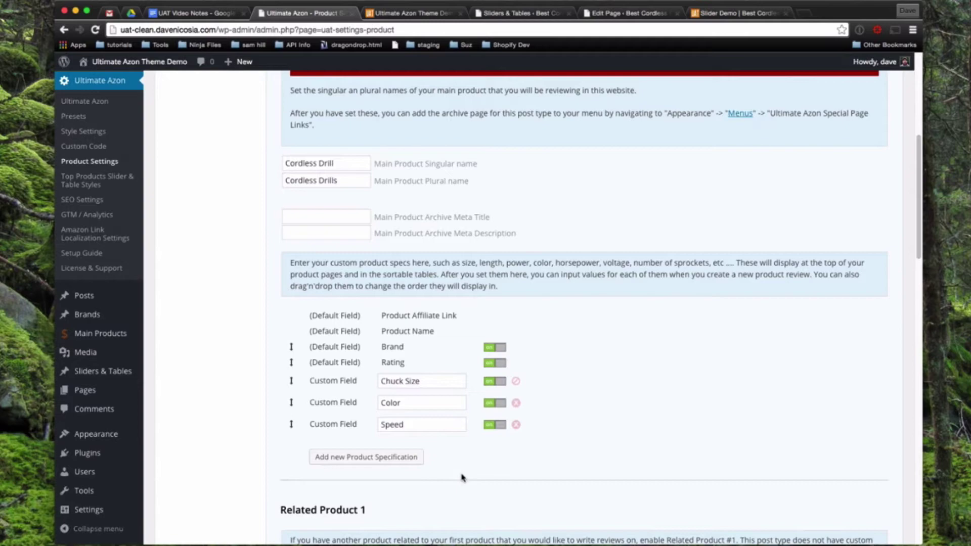
Turn Related Product #1 on and back off, then return to the Cordless Drill names and specs.
{"action": "scroll", "coordinate": [462, 478], "scroll_direction": "down", "scroll_amount": 8}
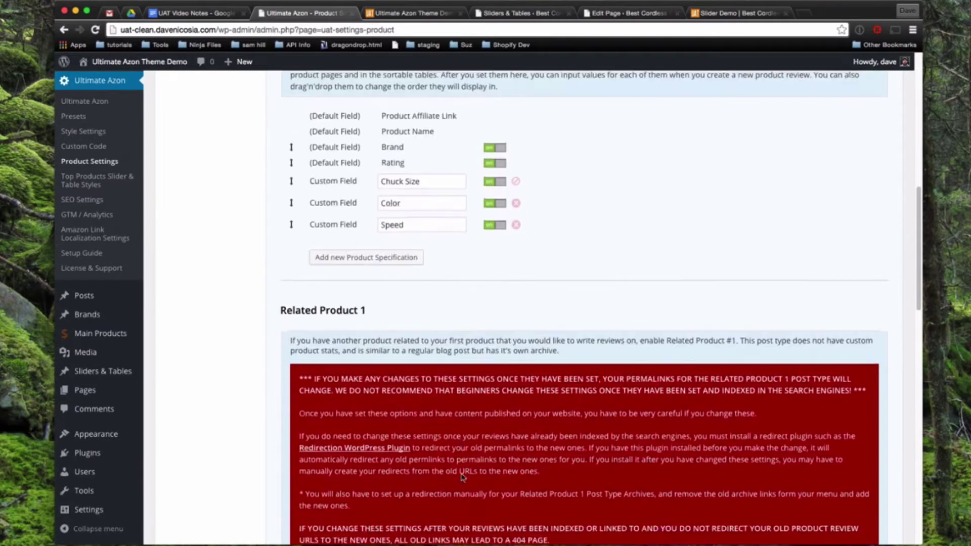
{"action": "scroll", "coordinate": [462, 478], "scroll_direction": "down", "scroll_amount": 12}
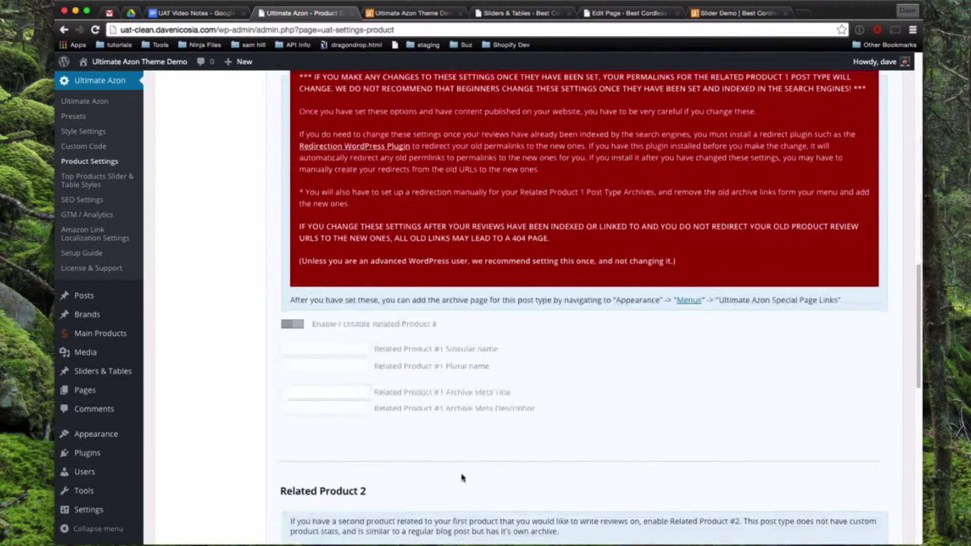
{"action": "scroll", "coordinate": [463, 477], "scroll_direction": "down", "scroll_amount": 4}
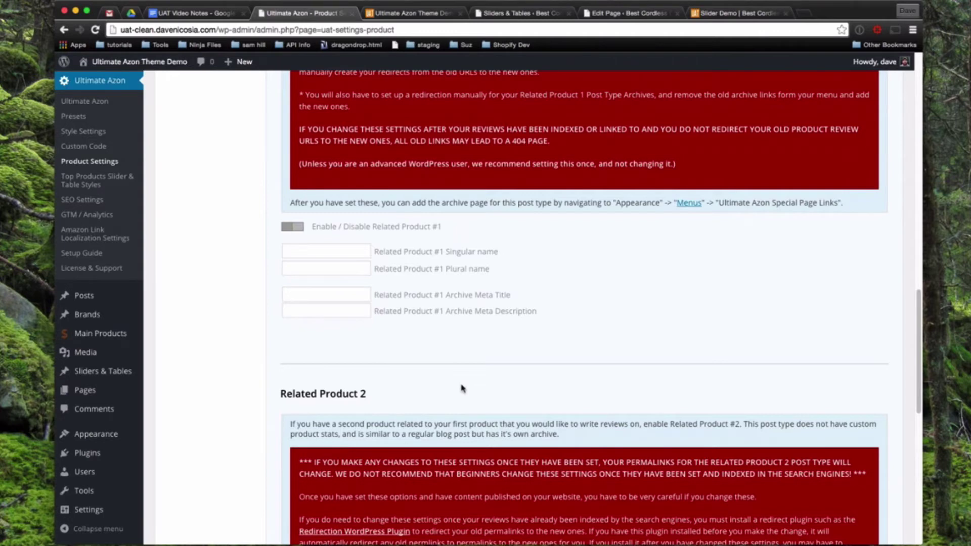
{"action": "left_click", "coordinate": [299, 227]}
{"action": "left_click", "coordinate": [298, 227]}
{"action": "scroll", "coordinate": [579, 332], "scroll_direction": "up", "scroll_amount": 1}
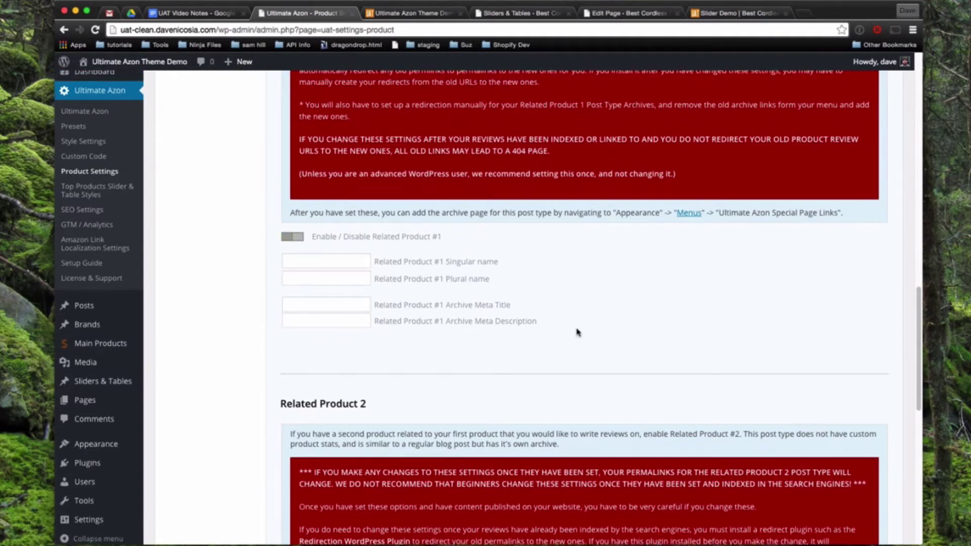
{"action": "scroll", "coordinate": [578, 332], "scroll_direction": "up", "scroll_amount": 10}
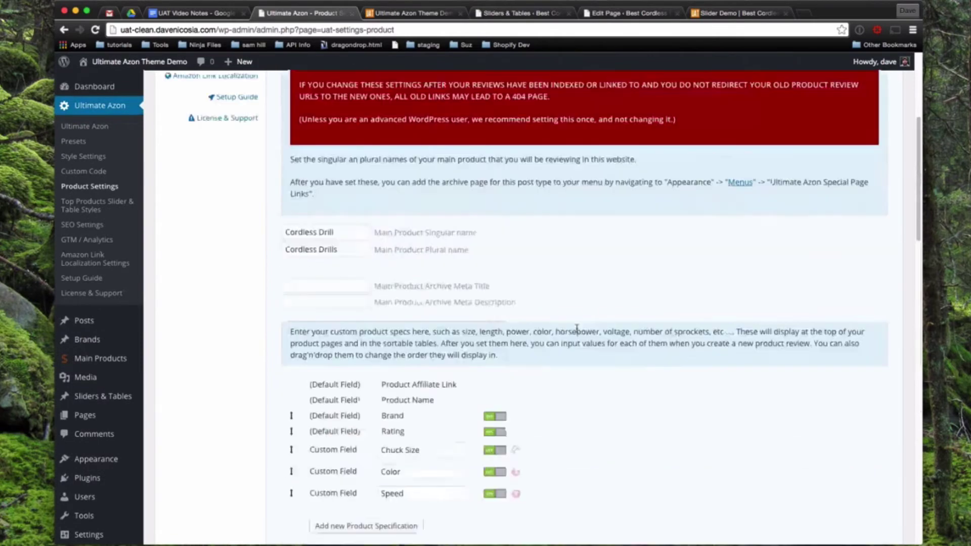
{"action": "scroll", "coordinate": [576, 328], "scroll_direction": "up", "scroll_amount": 5}
Save the product settings and open the still-empty Cordless Drills list.
{"action": "left_click", "coordinate": [847, 100]}
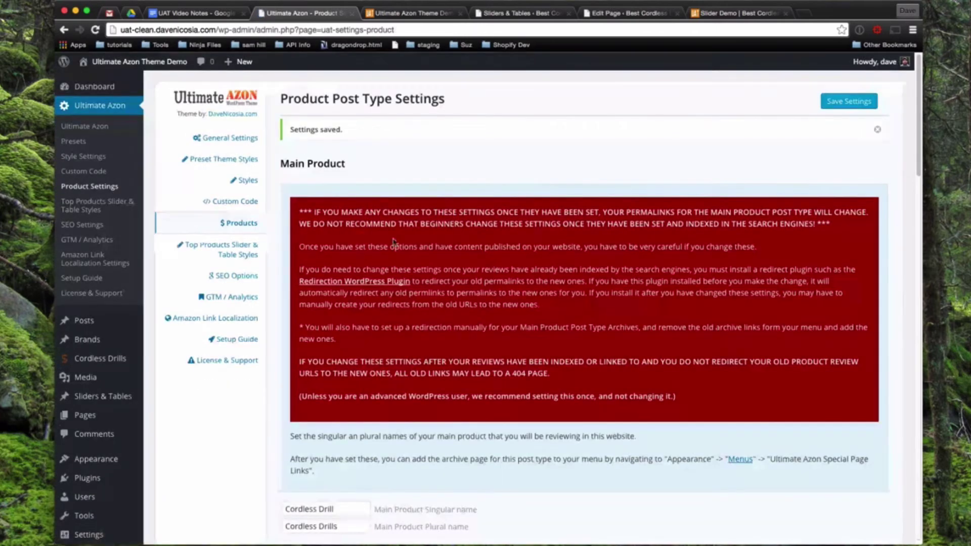
{"action": "mouse_move", "coordinate": [118, 360]}
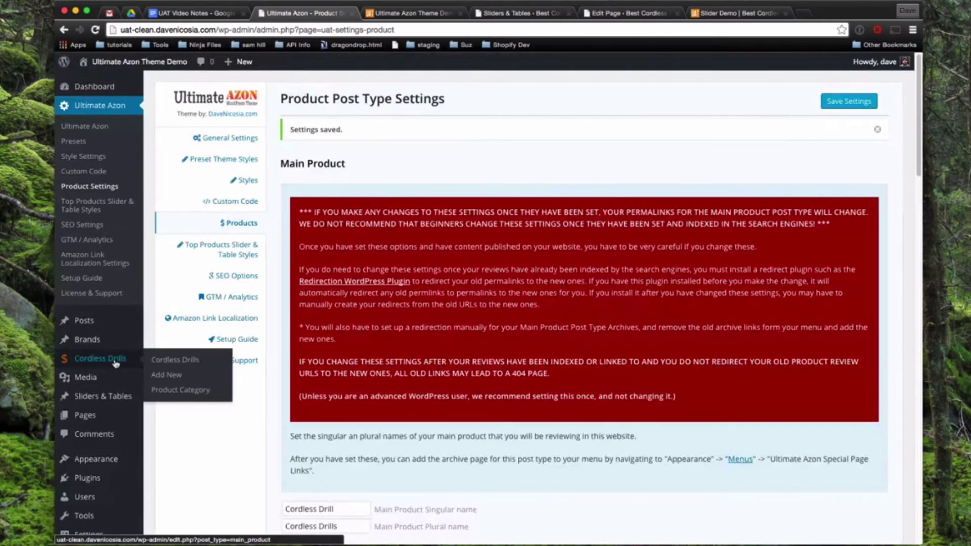
{"action": "left_click", "coordinate": [167, 363]}
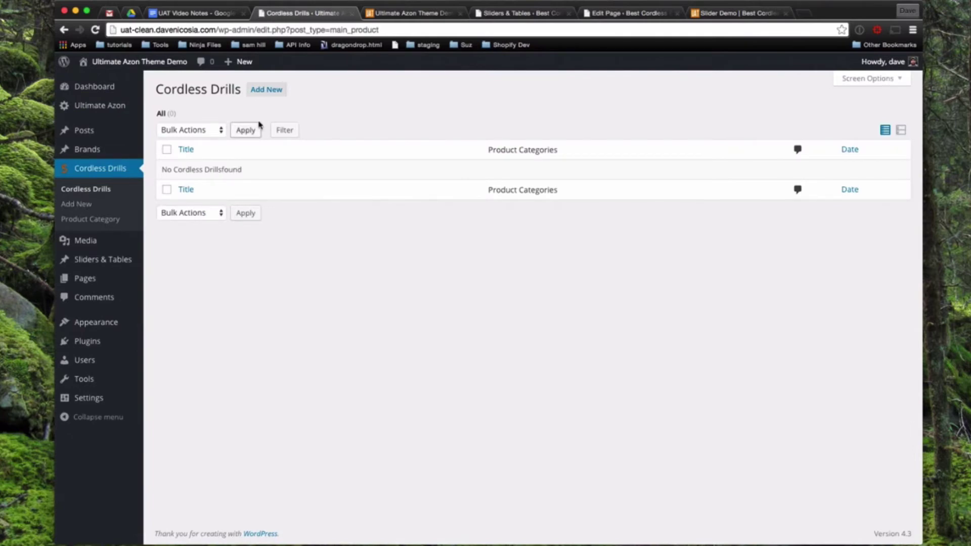
Add a new Cordless Drill and scroll to its Chuck Size, Color and Speed fields.
{"action": "left_click", "coordinate": [277, 94]}
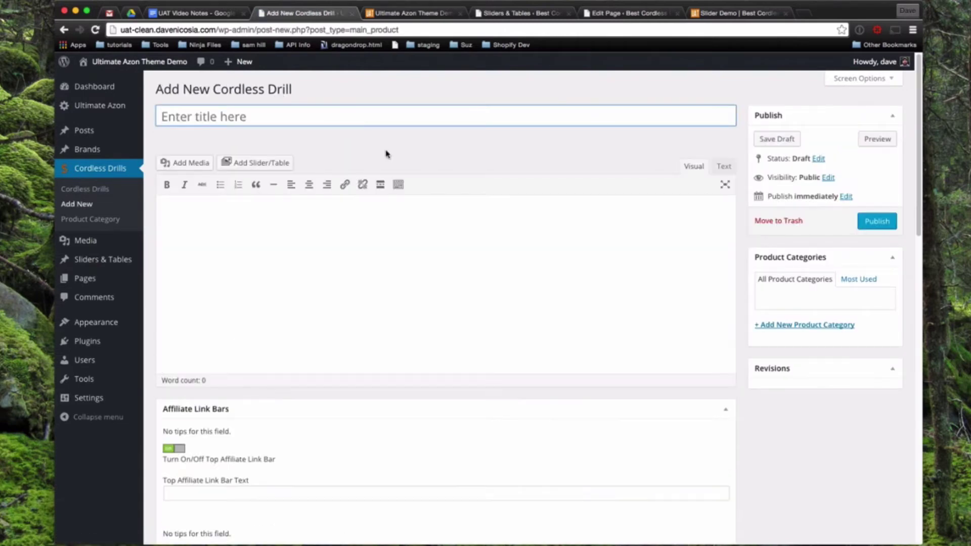
{"action": "scroll", "coordinate": [590, 395], "scroll_direction": "down", "scroll_amount": 5}
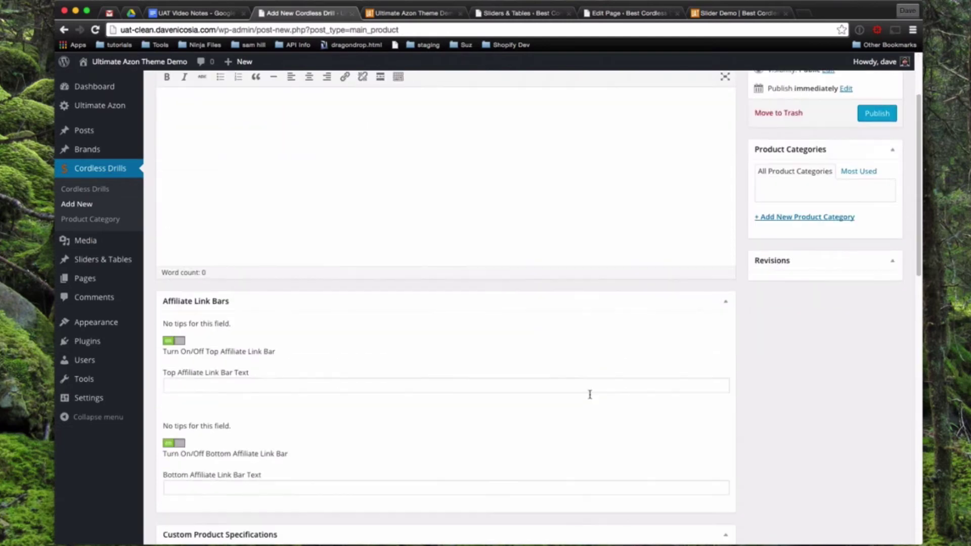
{"action": "scroll", "coordinate": [589, 394], "scroll_direction": "down", "scroll_amount": 6}
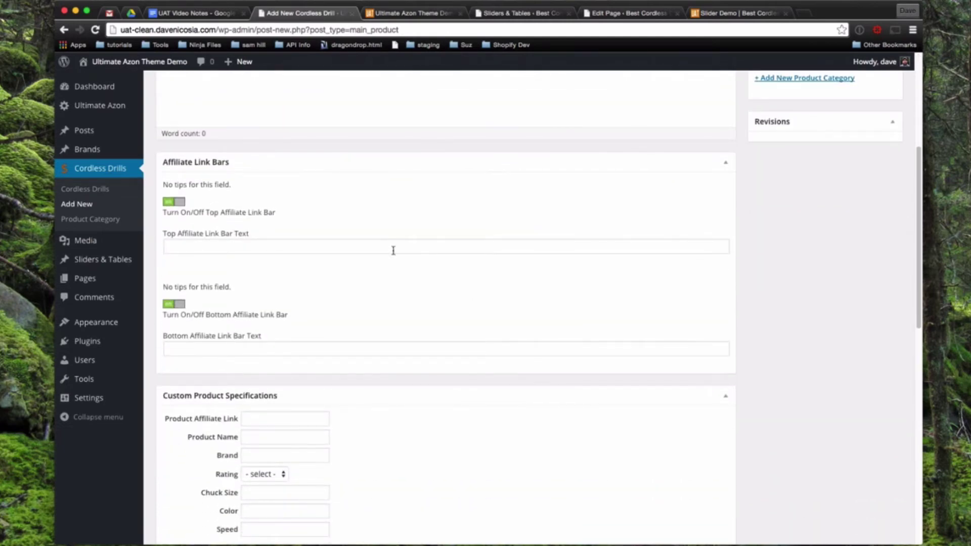
{"action": "scroll", "coordinate": [480, 442], "scroll_direction": "down", "scroll_amount": 6}
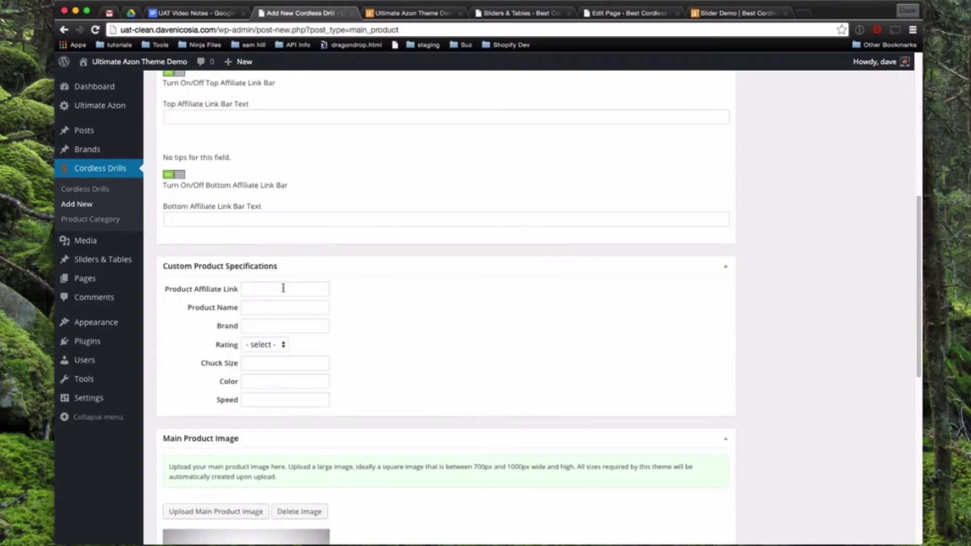
Go through the drill's specification fields, choosing 1.5 for Rating and leaving the rest empty.
{"action": "left_click", "coordinate": [283, 289]}
{"action": "left_click", "coordinate": [269, 307]}
{"action": "left_click", "coordinate": [267, 325]}
{"action": "left_click", "coordinate": [271, 344]}
{"action": "left_click", "coordinate": [273, 367]}
{"action": "left_click", "coordinate": [288, 365]}
{"action": "left_click", "coordinate": [284, 380]}
{"action": "left_click", "coordinate": [282, 400]}
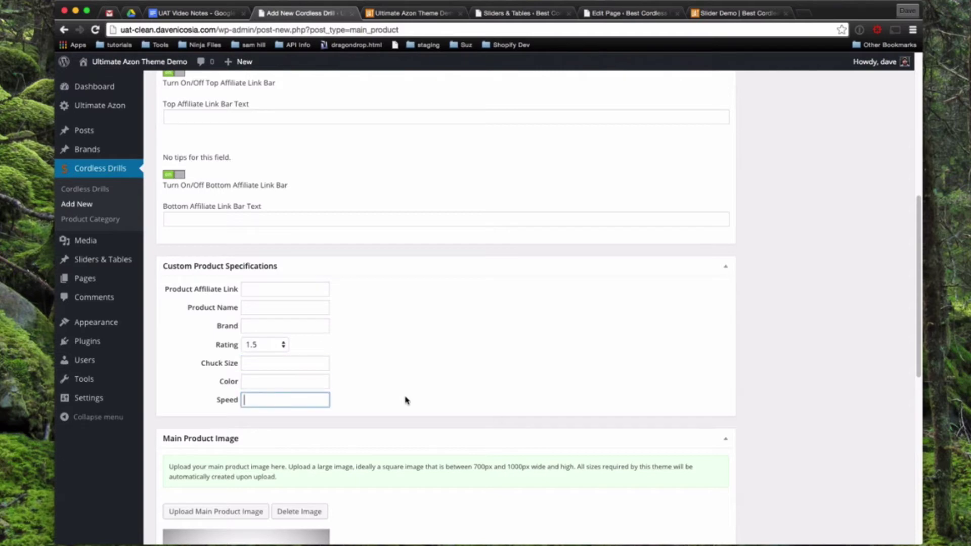
{"action": "scroll", "coordinate": [497, 418], "scroll_direction": "down", "scroll_amount": 5}
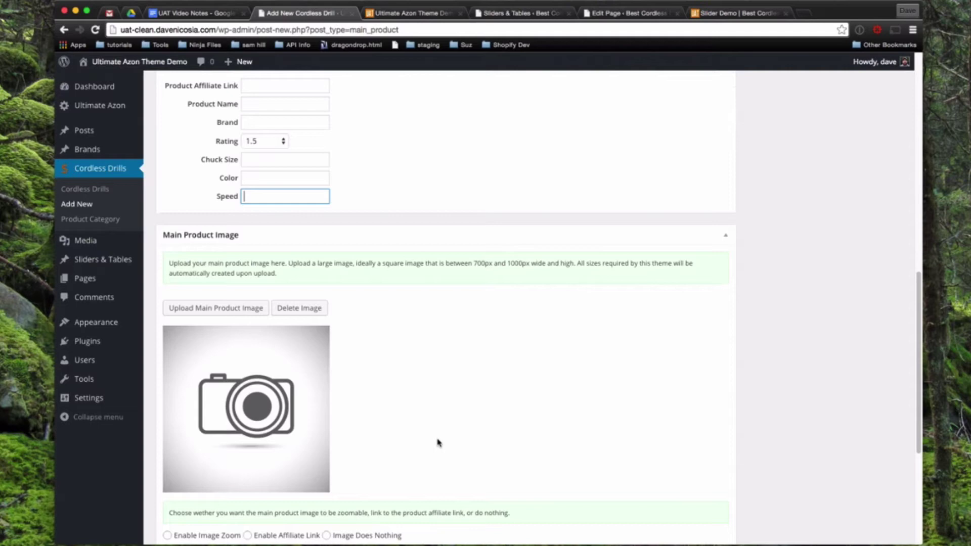
Select Enable Image Zoom under the Cordless Drill's Main Product Image.
{"action": "scroll", "coordinate": [438, 441], "scroll_direction": "down", "scroll_amount": 5}
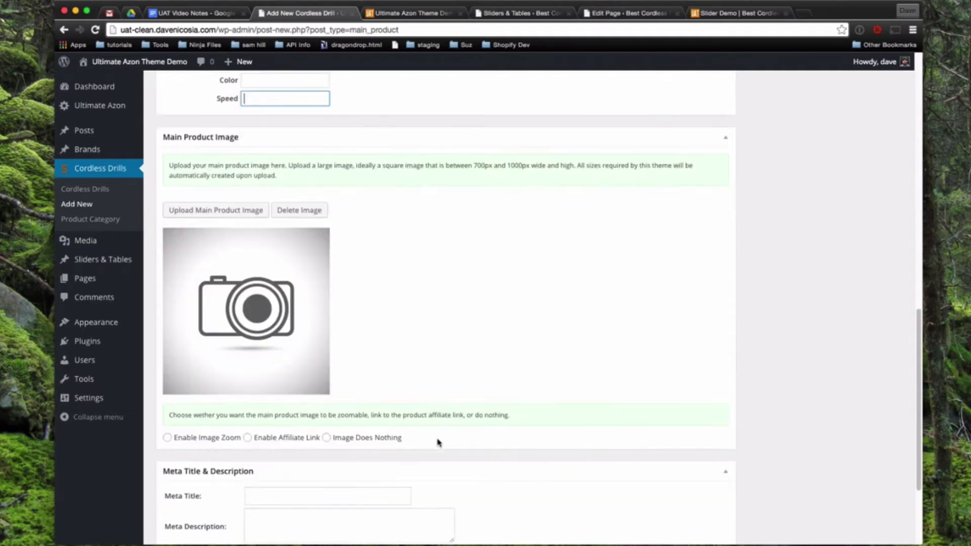
{"action": "left_click", "coordinate": [167, 408]}
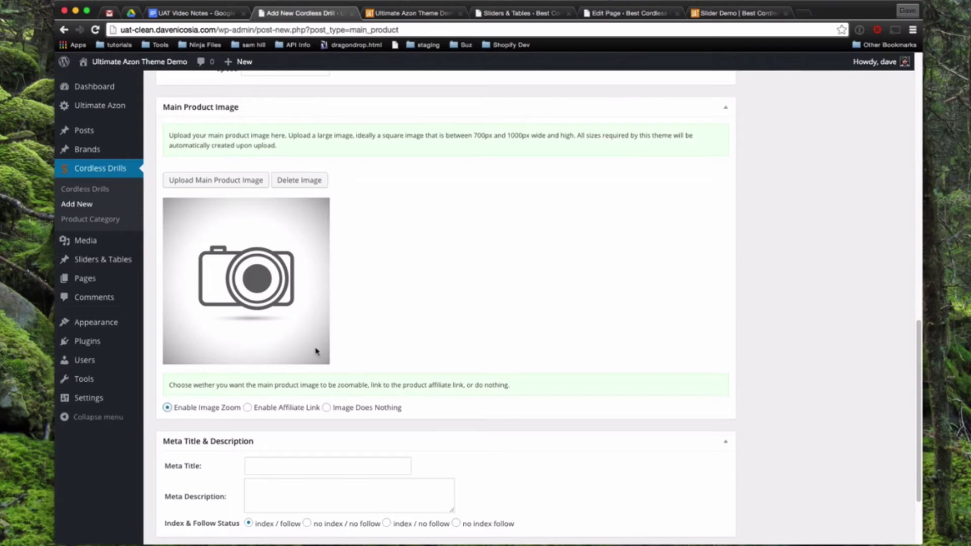
{"action": "scroll", "coordinate": [391, 418], "scroll_direction": "down", "scroll_amount": 3}
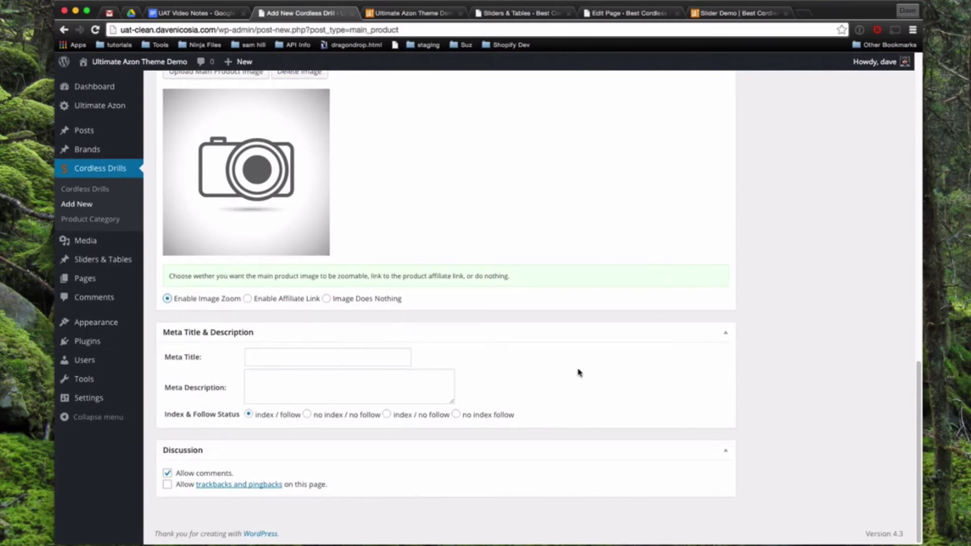
{"action": "scroll", "coordinate": [579, 373], "scroll_direction": "up", "scroll_amount": 20}
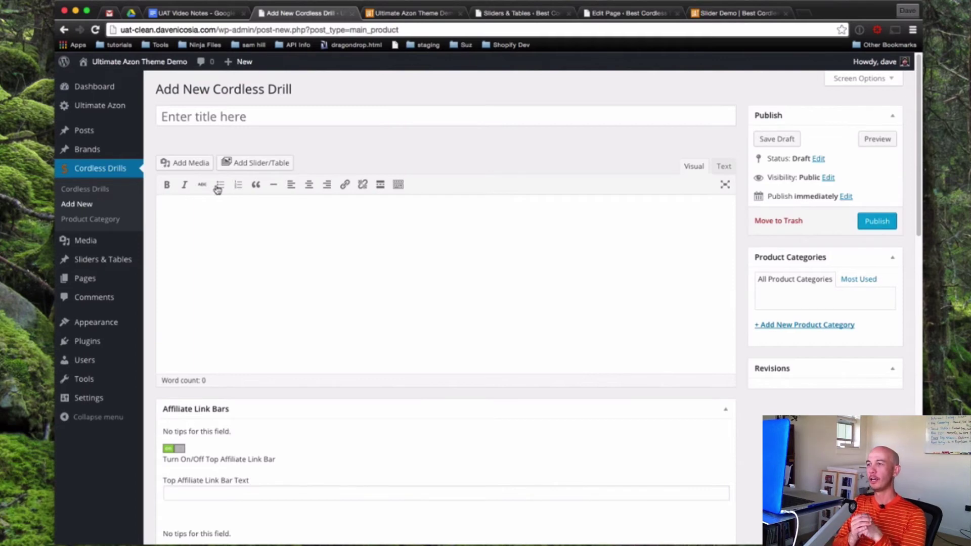
Reopen Ultimate Azon Product Settings to check the Cordless Drill / Cordless Drills names.
{"action": "mouse_move", "coordinate": [131, 106]}
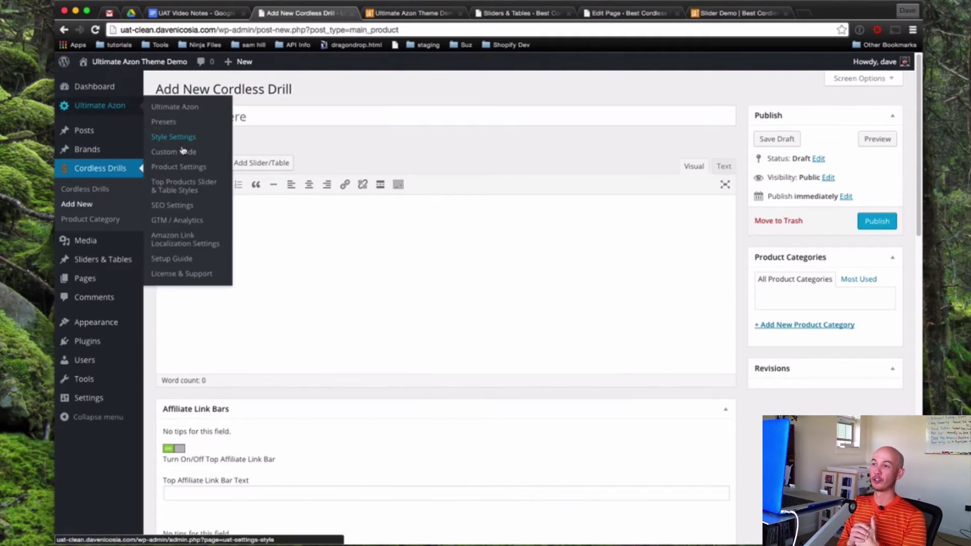
{"action": "left_click", "coordinate": [182, 167]}
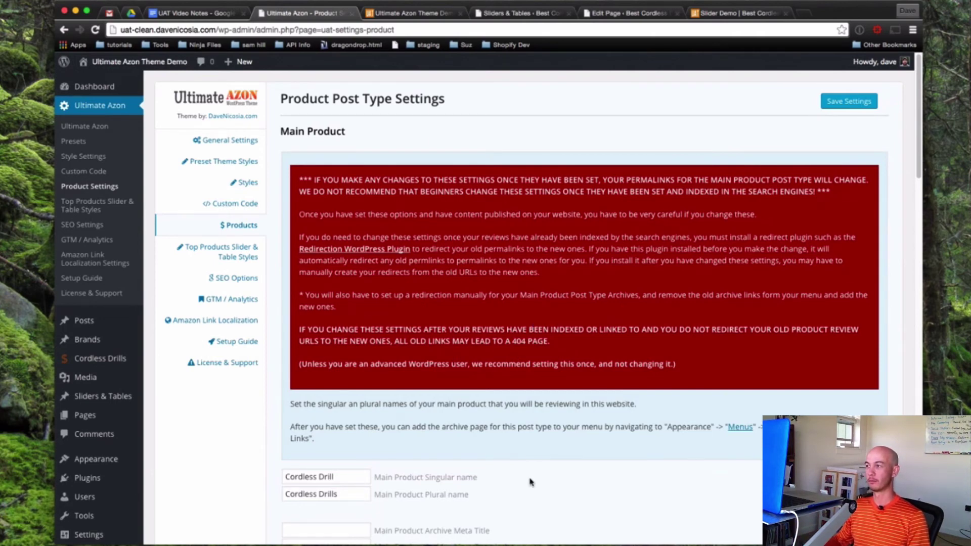
{"action": "scroll", "coordinate": [530, 482], "scroll_direction": "down", "scroll_amount": 2}
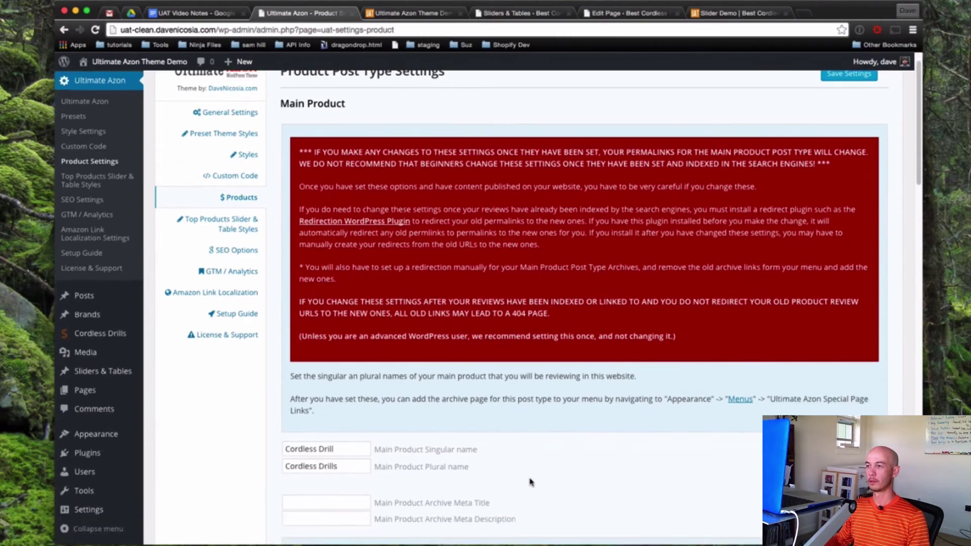
{"action": "scroll", "coordinate": [530, 482], "scroll_direction": "up", "scroll_amount": 2}
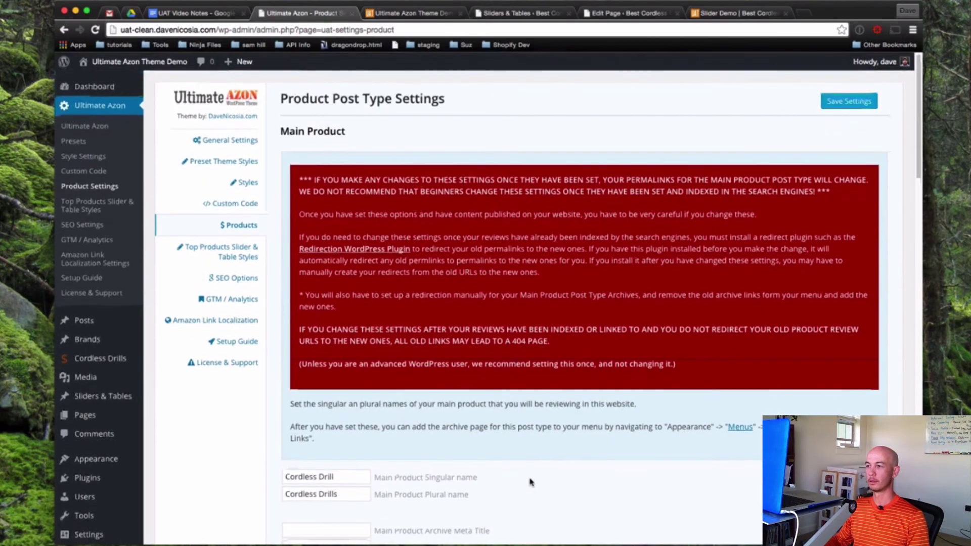